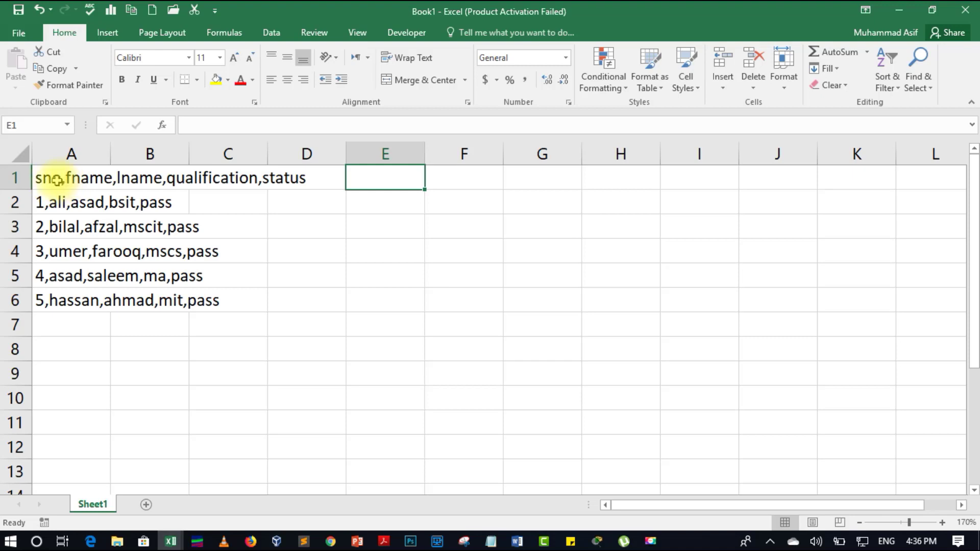
- Enter a test value 21123 in cell B1, then clear it again
click(57, 180)
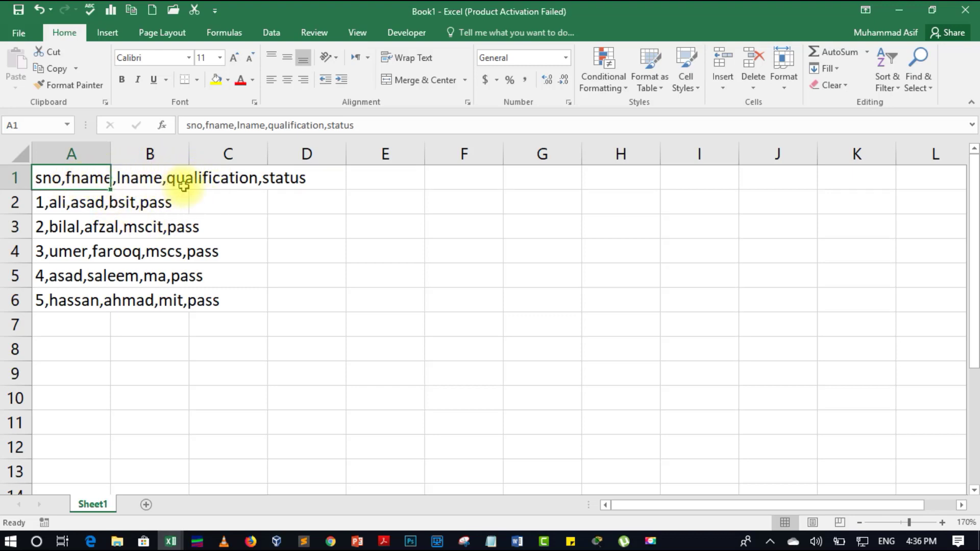
click(158, 164)
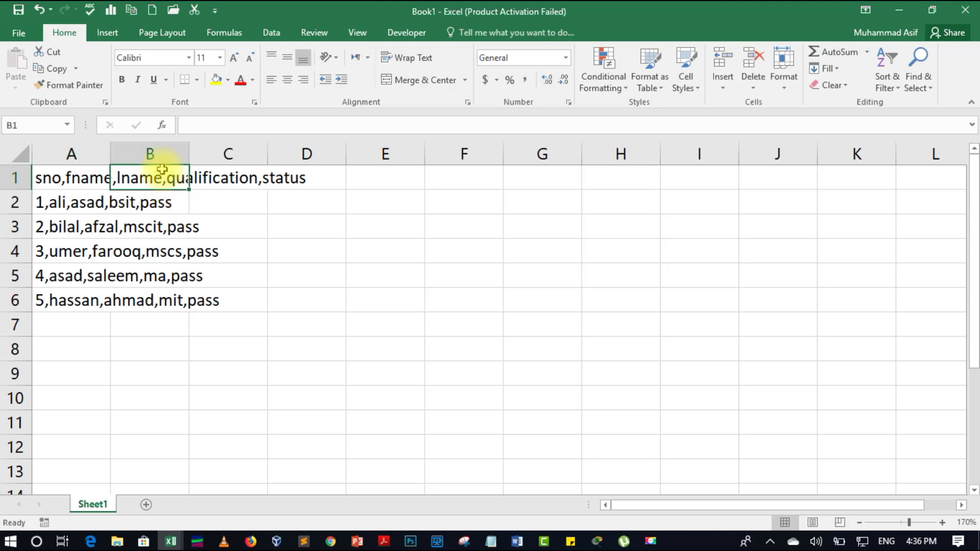
double_click(164, 170)
text(21123)
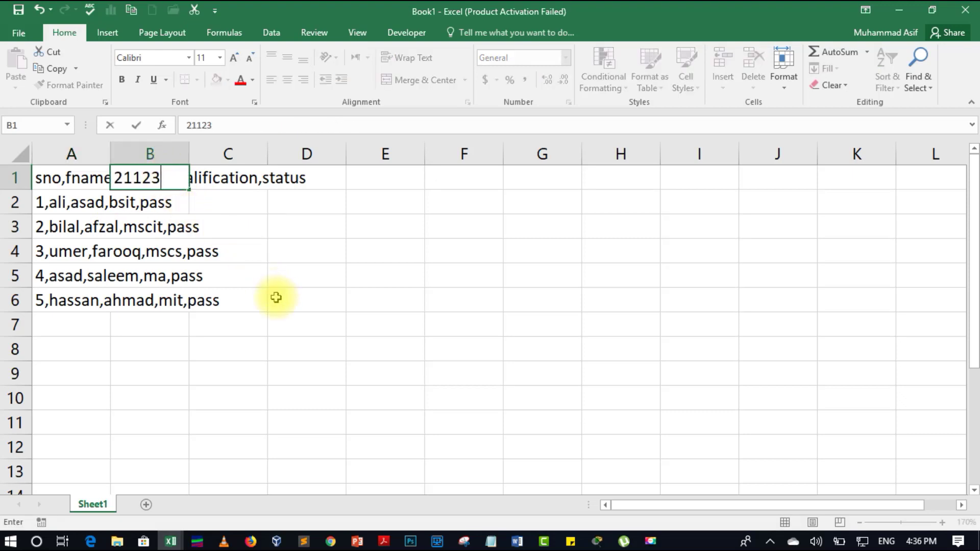
click(261, 333)
key(Return)
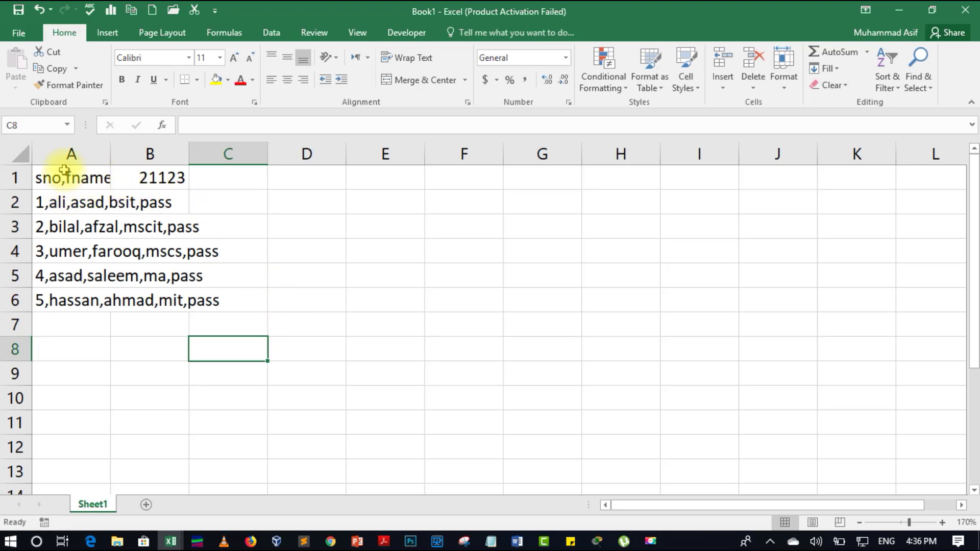
click(131, 176)
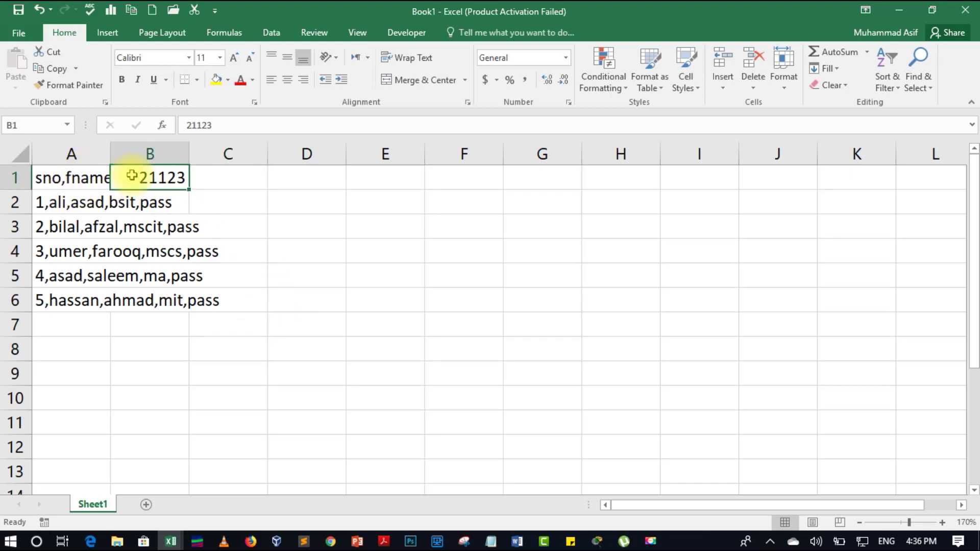
key(Delete)
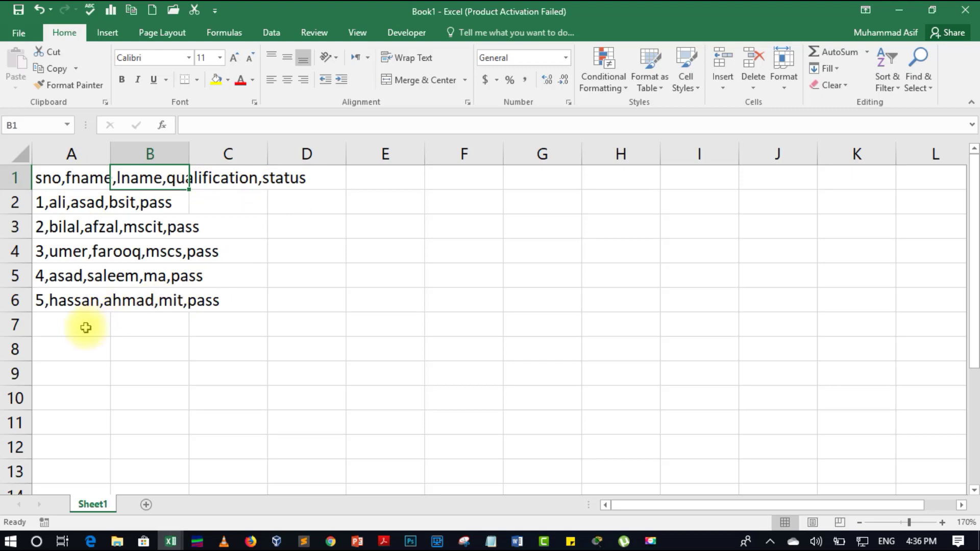
click(64, 327)
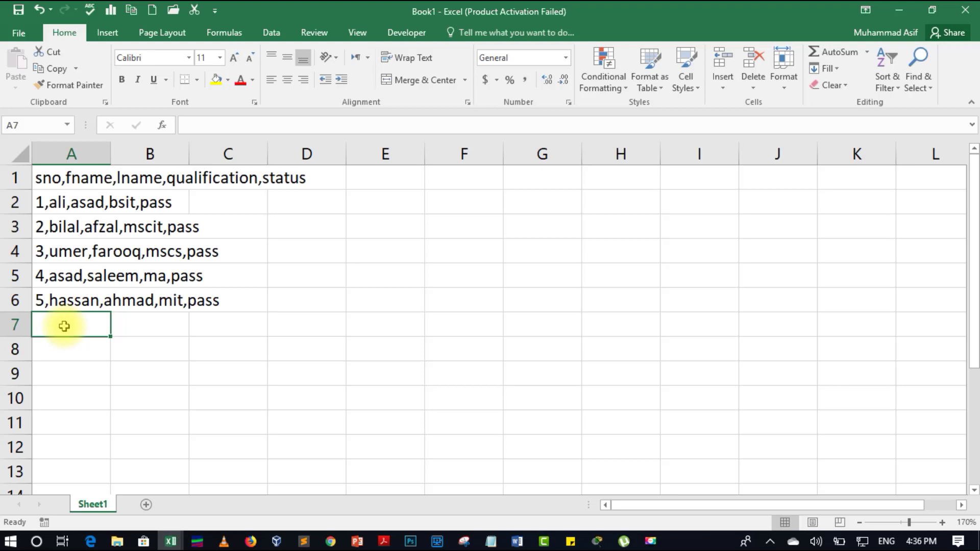
text(6)
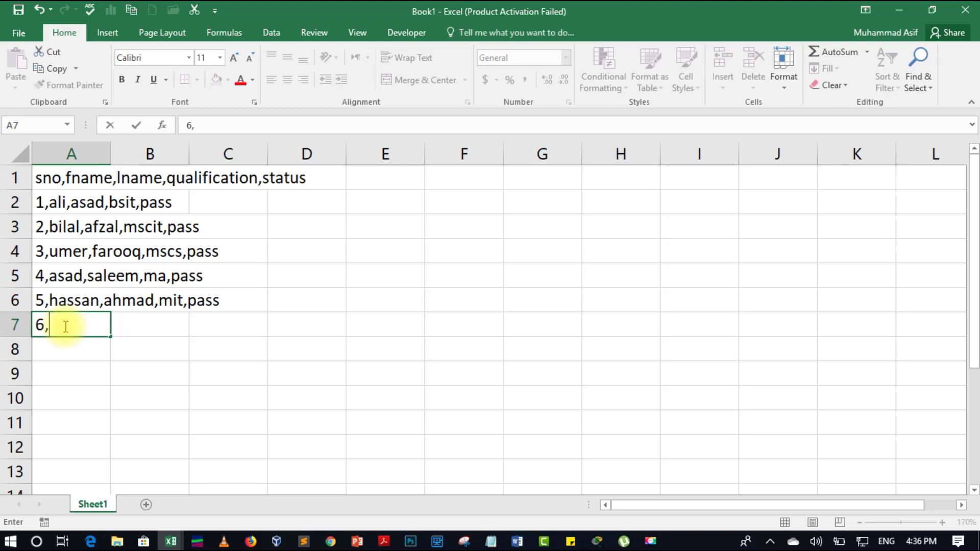
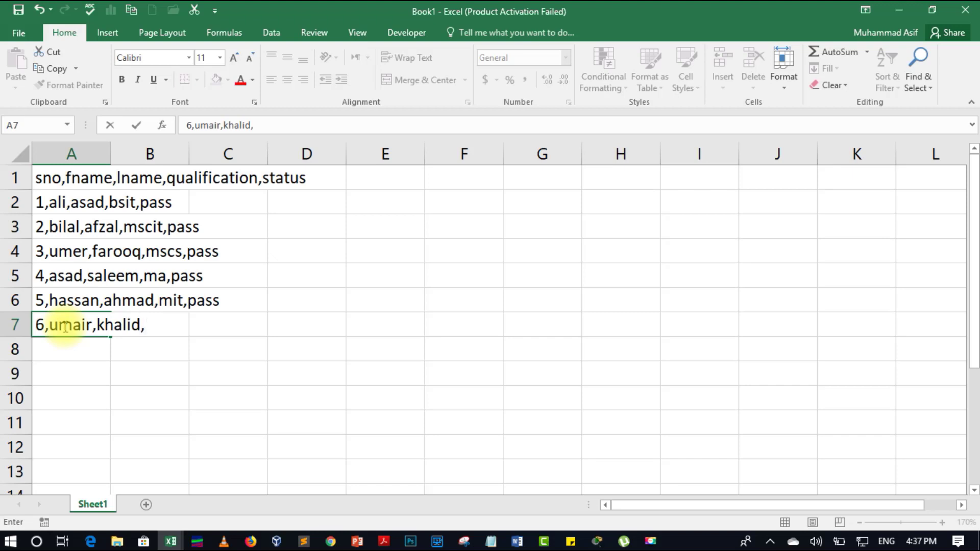
text(,msc,pass)
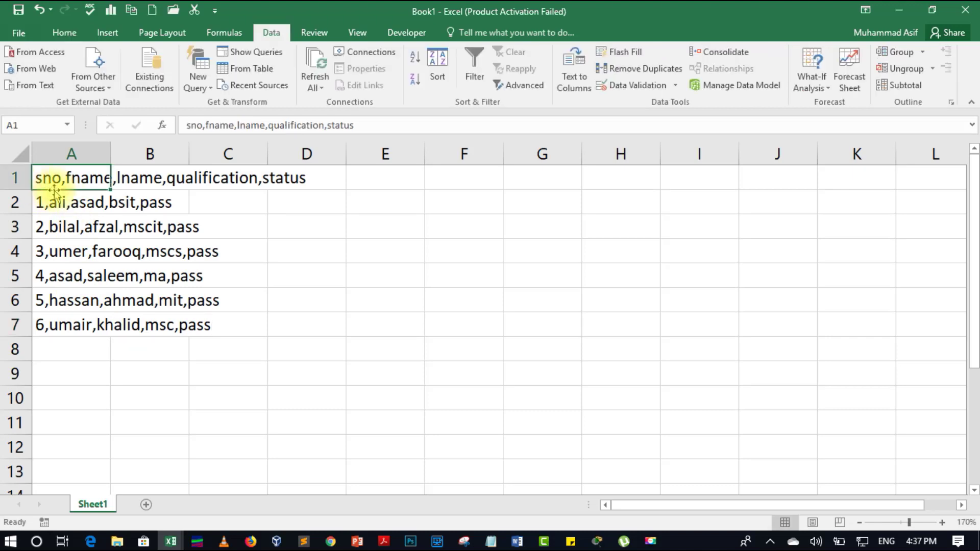
- Select the records in A1:A7 and launch the Text to Columns wizard
drag(44, 176, 54, 324)
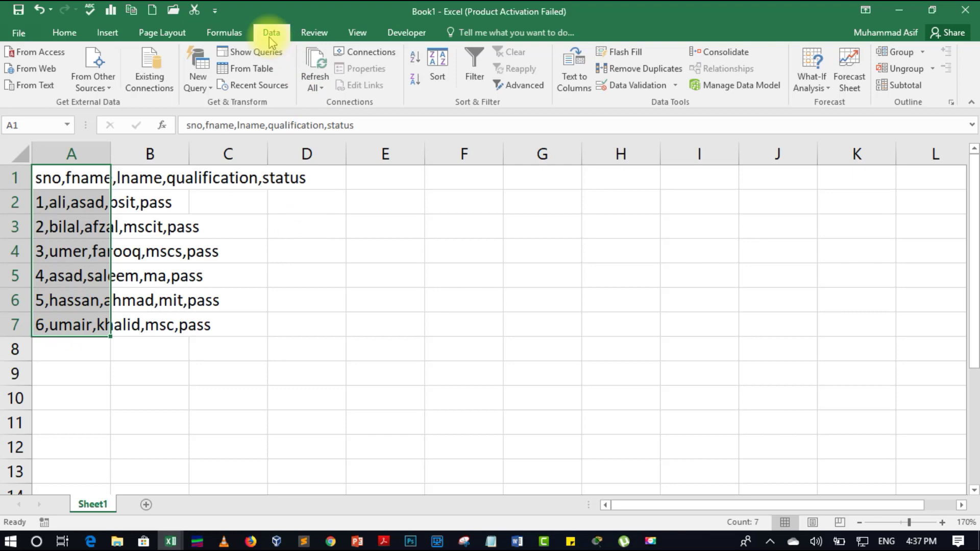
click(573, 86)
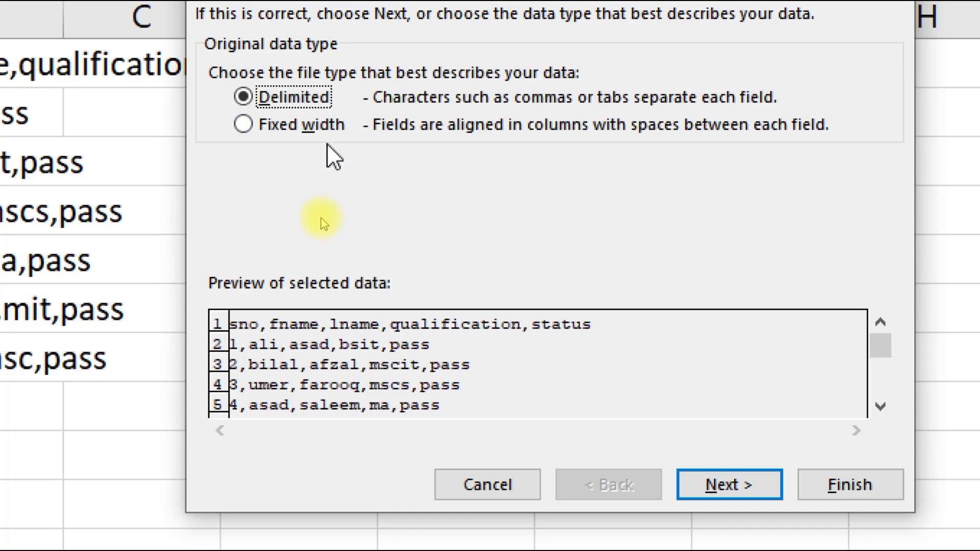
- Make Comma the only delimiter, with Tab and Other cleared, and reach the format step
click(735, 483)
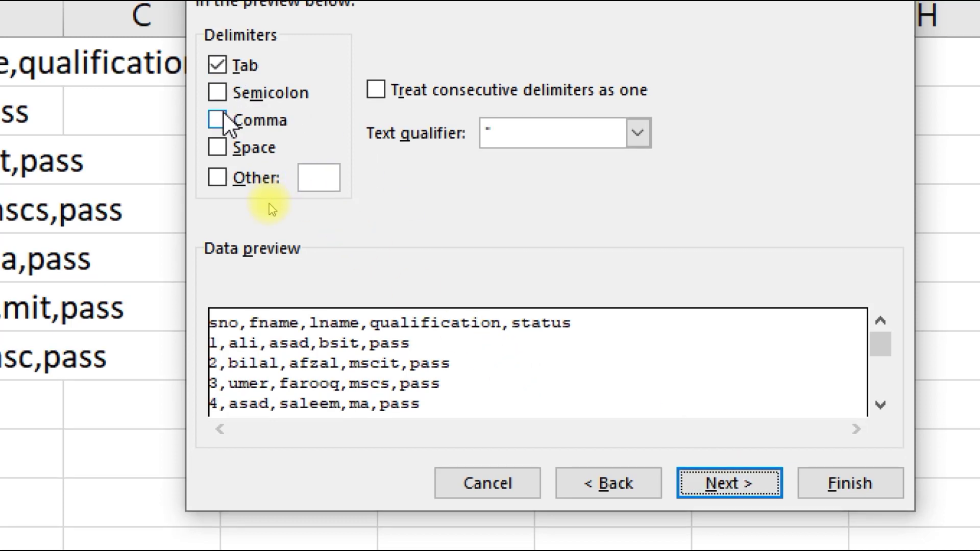
click(217, 121)
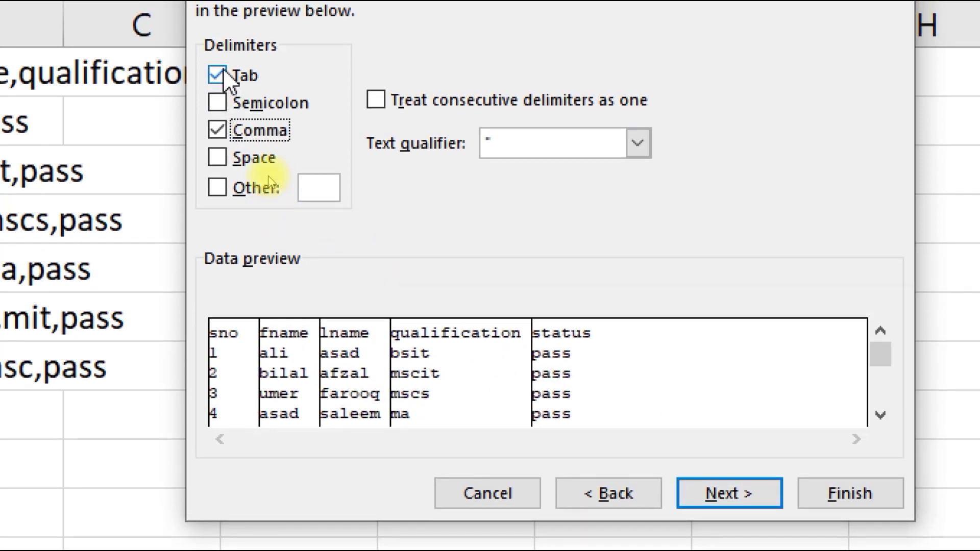
click(218, 66)
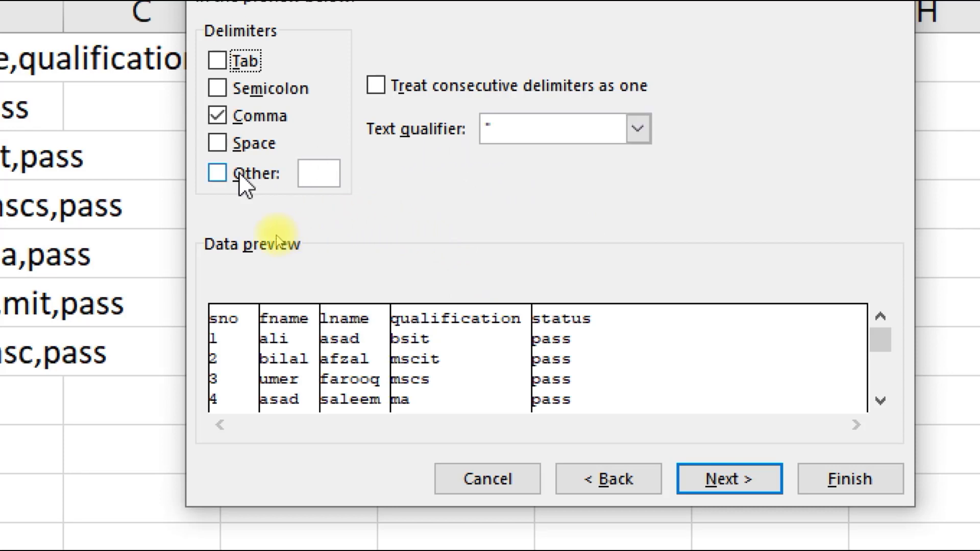
click(223, 168)
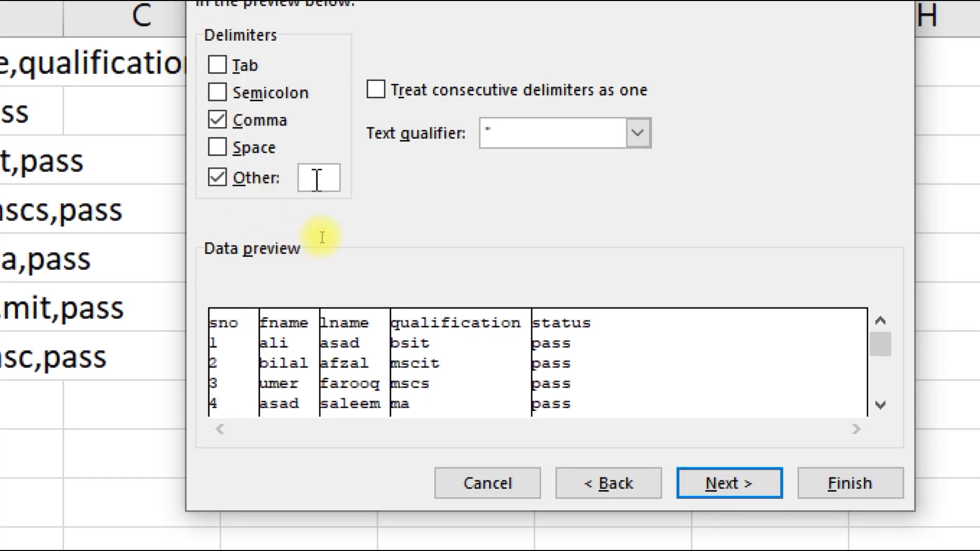
click(218, 178)
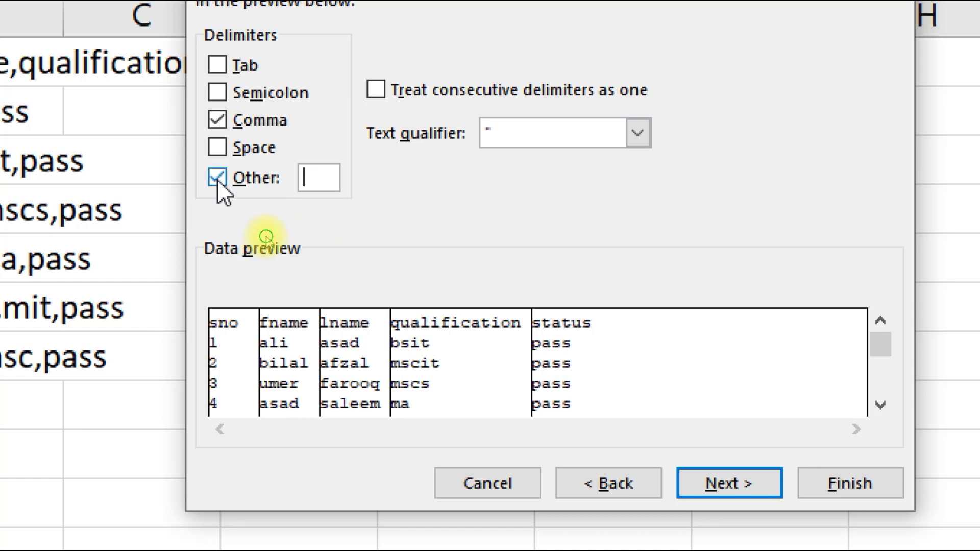
click(725, 487)
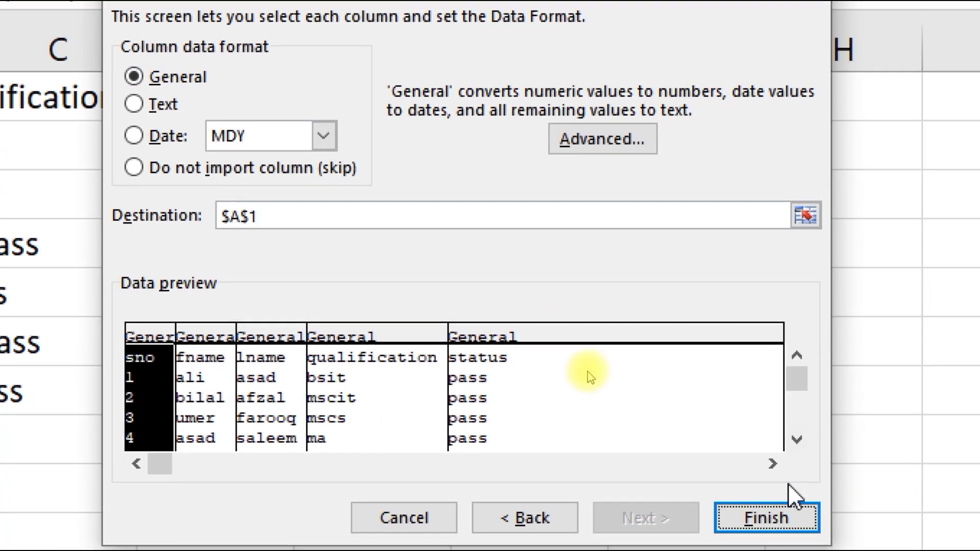
- Keep General column format with destination $A$1 and finish the split
click(760, 498)
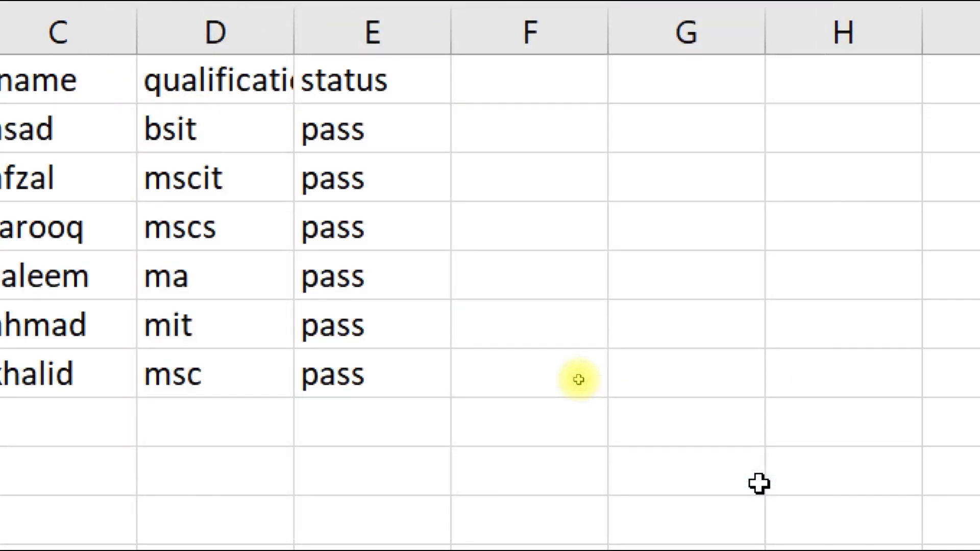
- Select the student data A1:E7, dismissing the Quick Analysis options
key(ctrl+q)
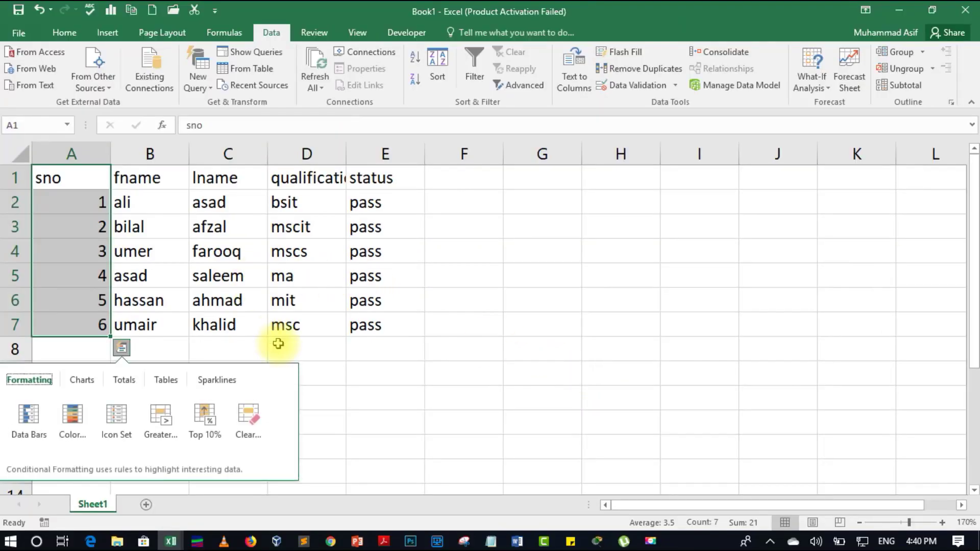
click(381, 375)
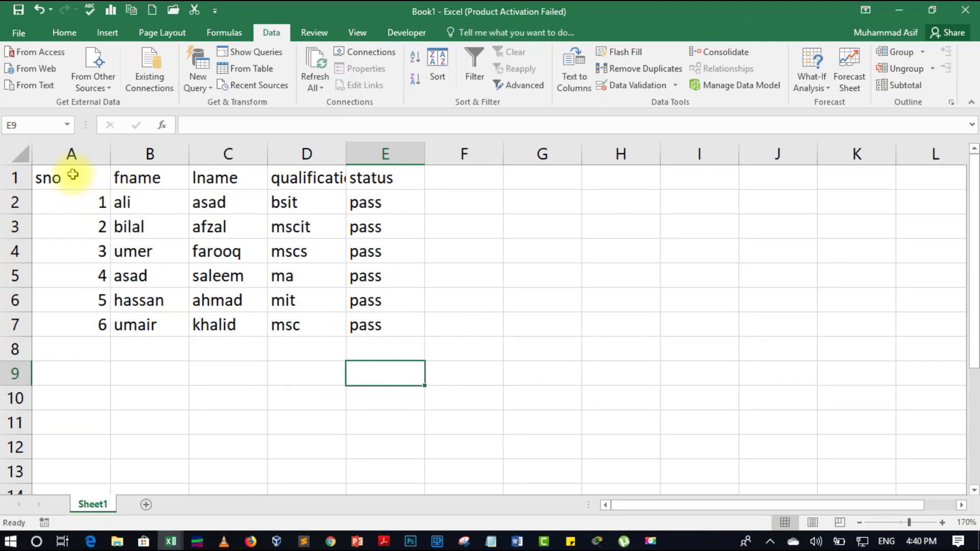
drag(71, 175, 370, 324)
key(ctrl+q)
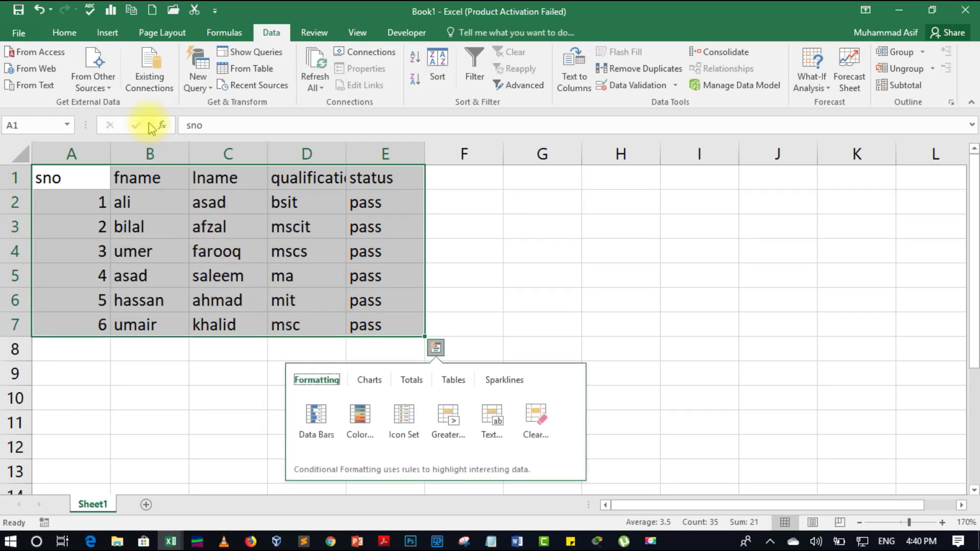
key(Escape)
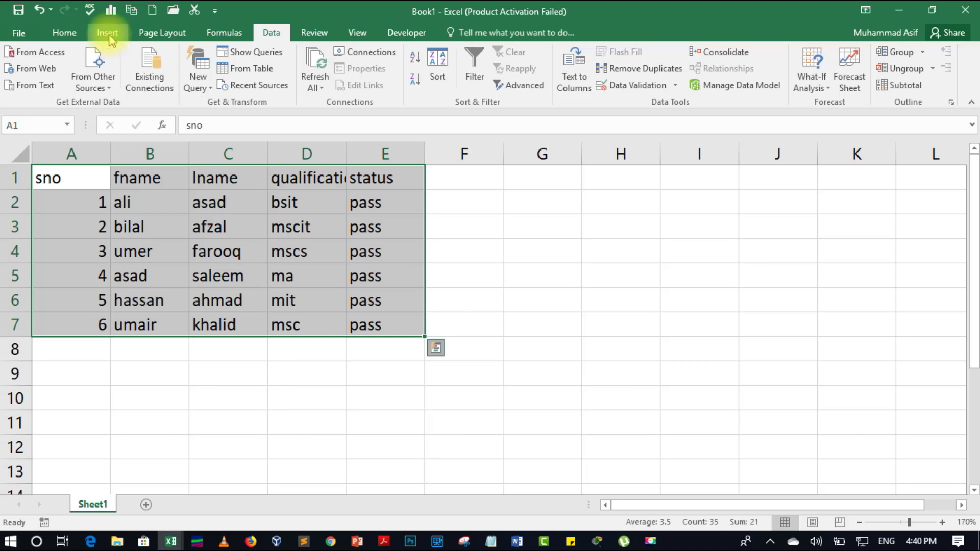
- Insert a table over A1:E7 with headers and view its banded rows
click(108, 35)
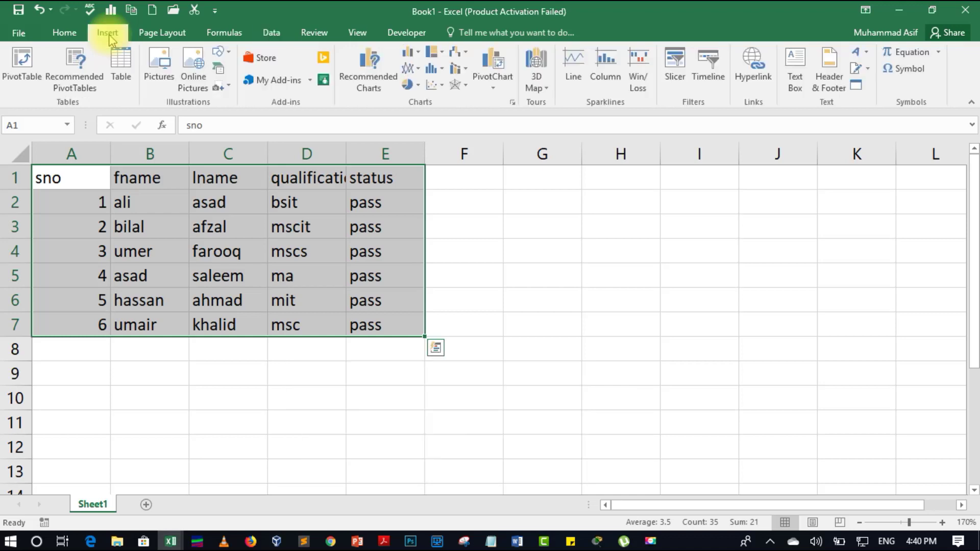
click(119, 75)
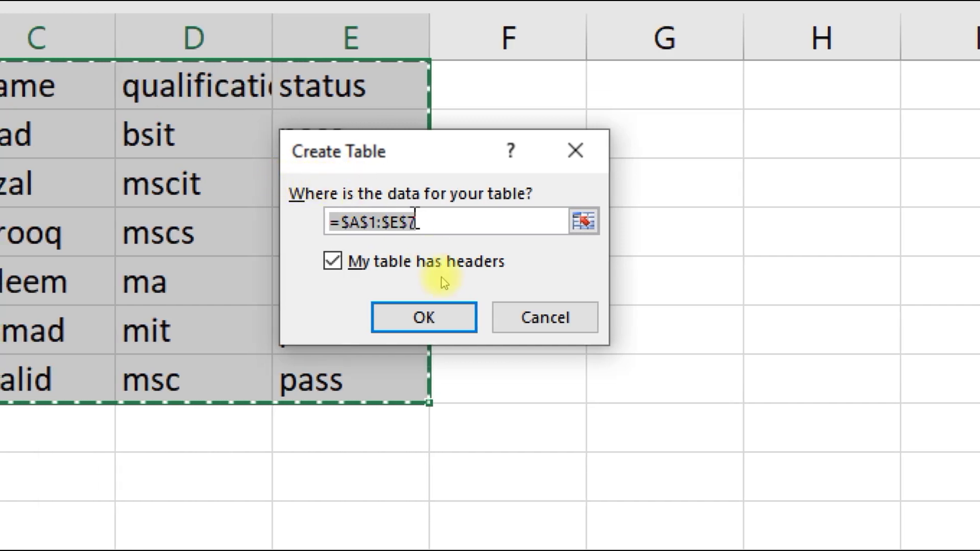
click(439, 312)
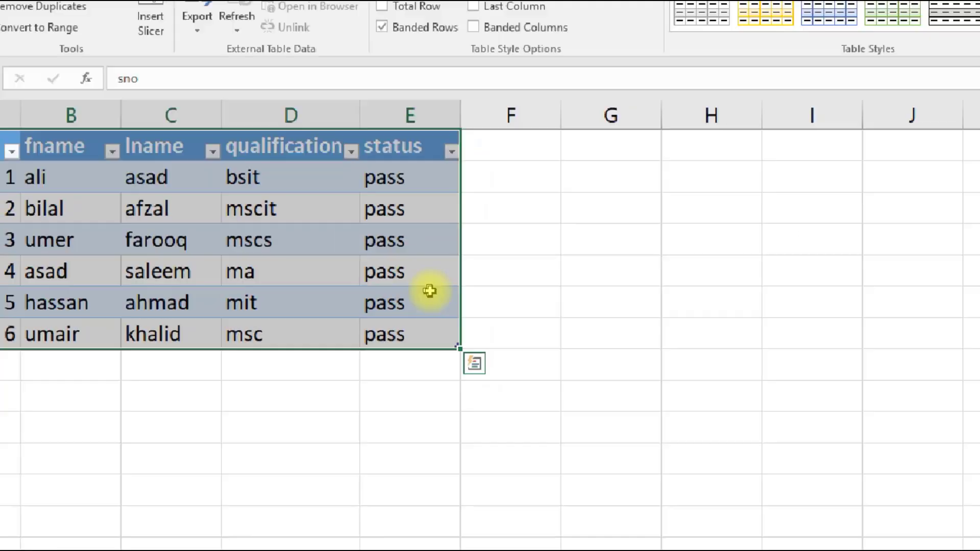
click(197, 375)
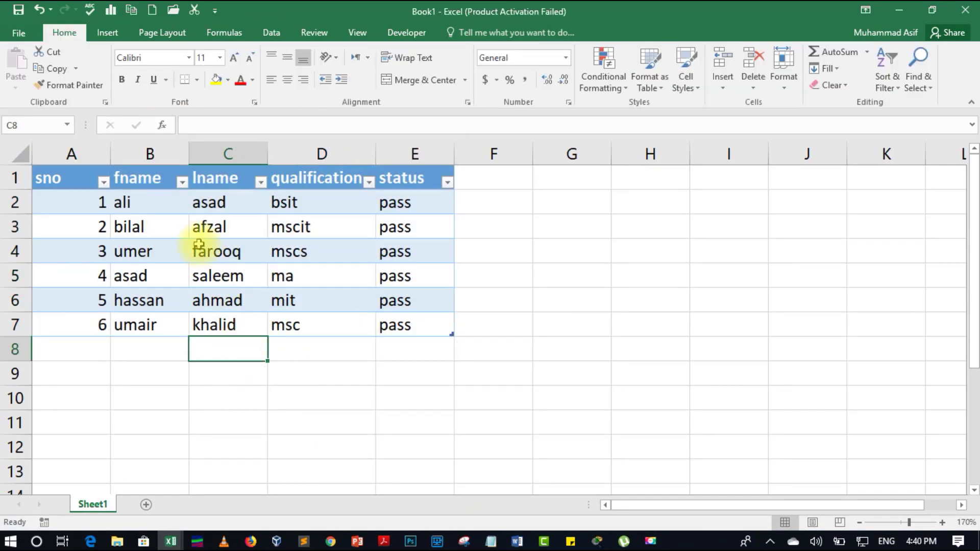